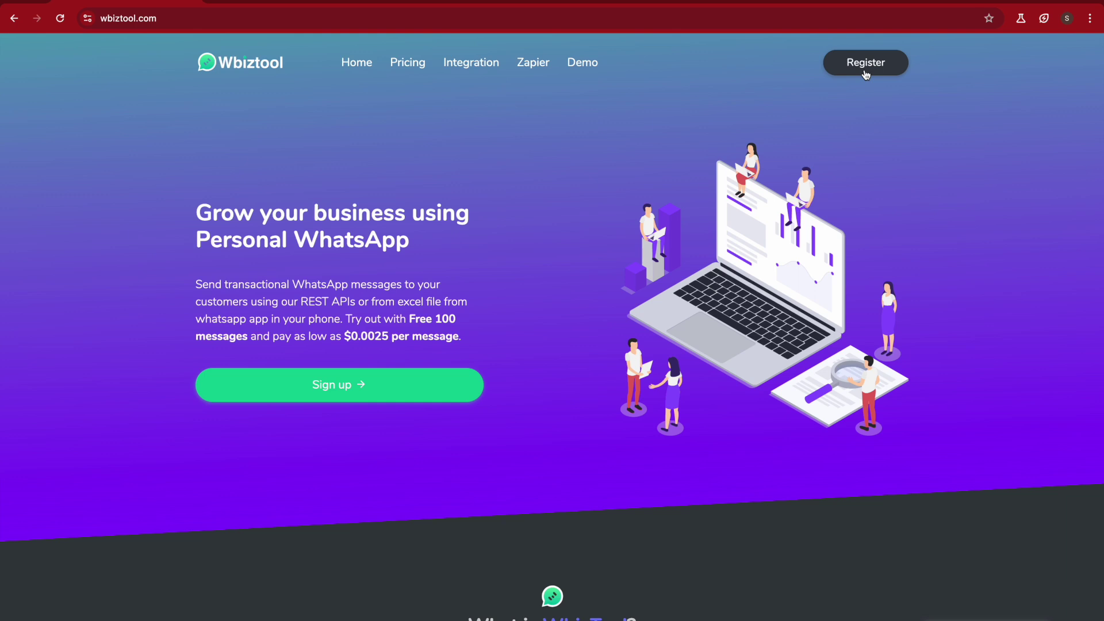
Register a new WbizTool account with Google sign-up, landing on the Free Trial dashboard.
{"action": "left_click", "coordinate": [865, 71]}
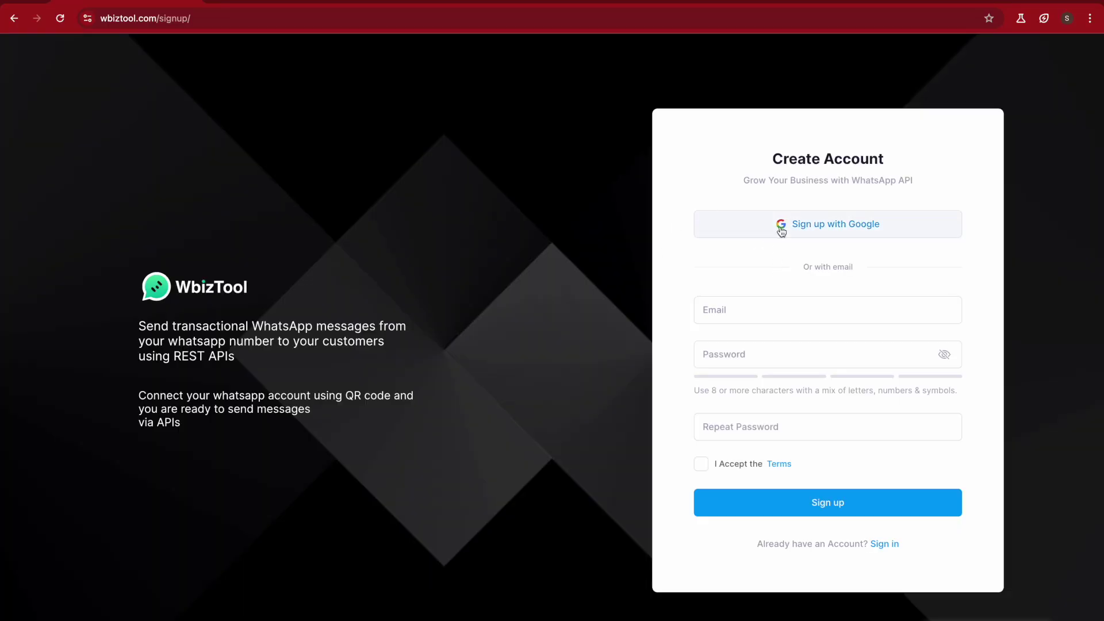
{"action": "left_click", "coordinate": [781, 226]}
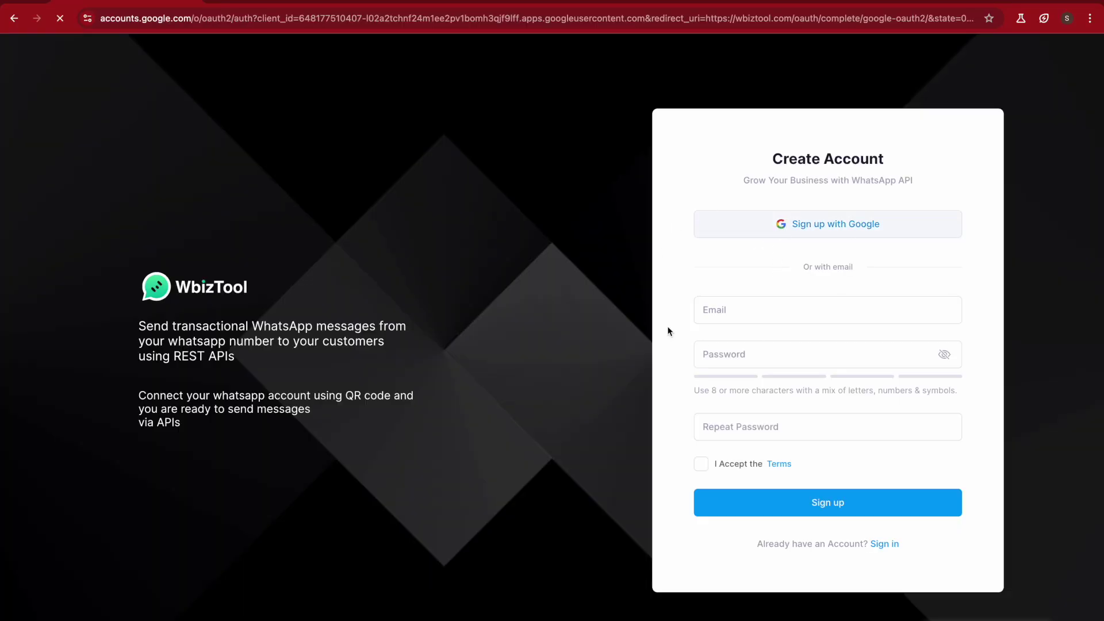
{"action": "left_click", "coordinate": [687, 293]}
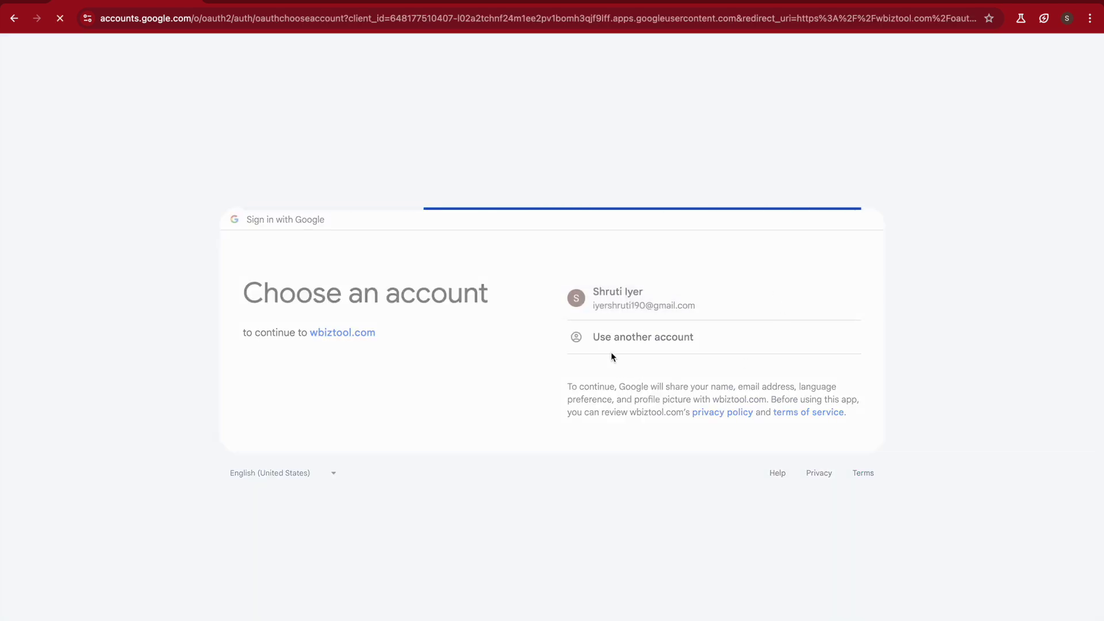
{"action": "left_click", "coordinate": [655, 418]}
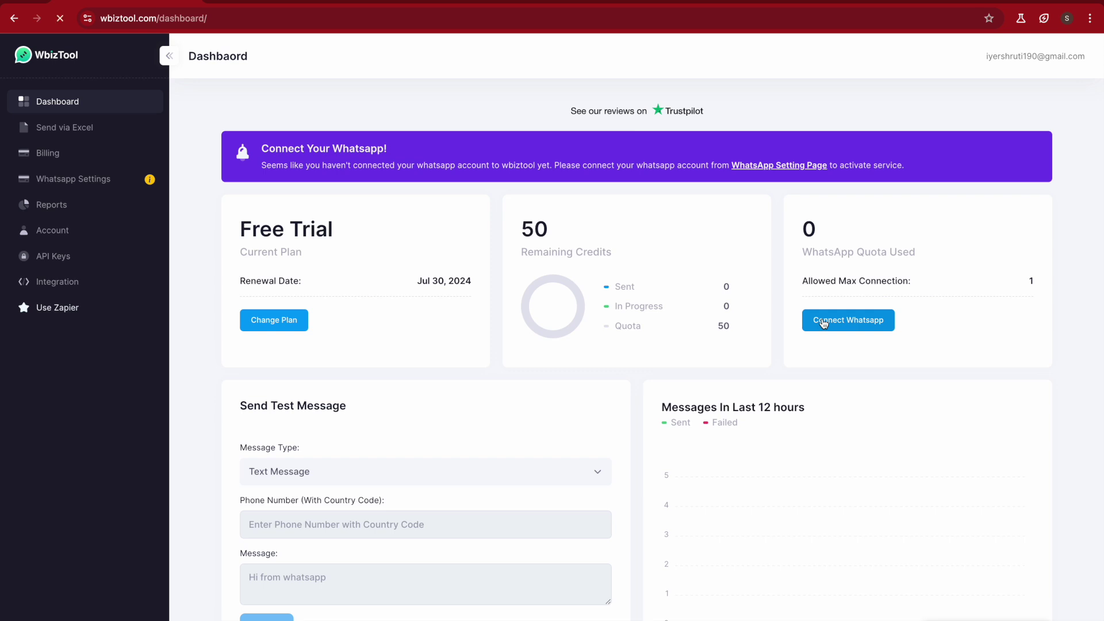
Enter the WhatsApp number and connect it by scanning the QR code.
{"action": "left_click", "coordinate": [534, 321]}
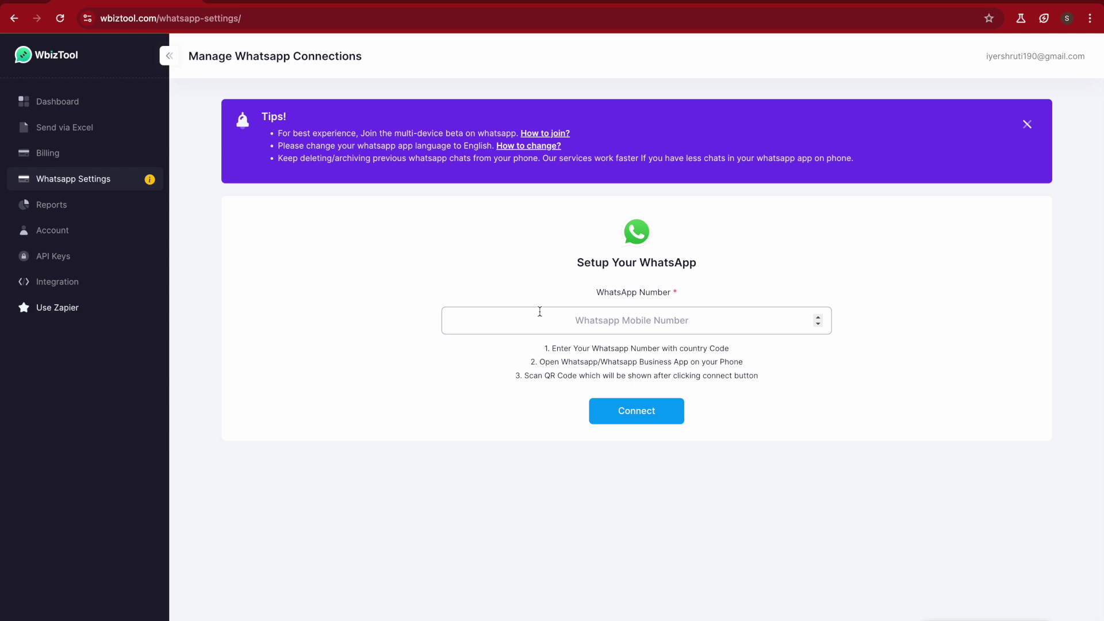
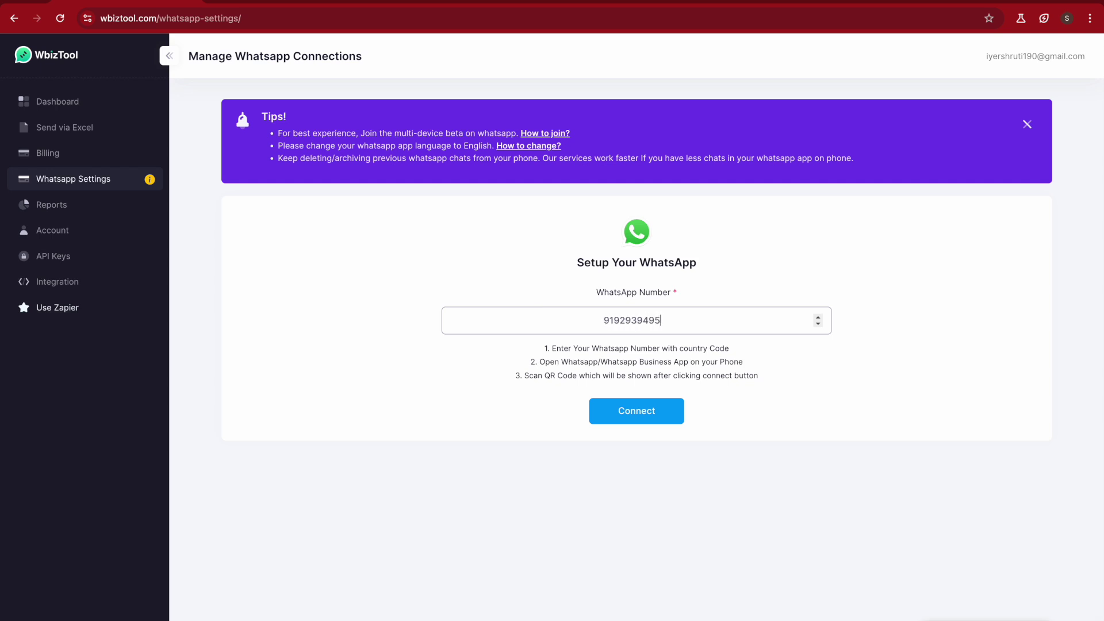
{"action": "left_click", "coordinate": [612, 409]}
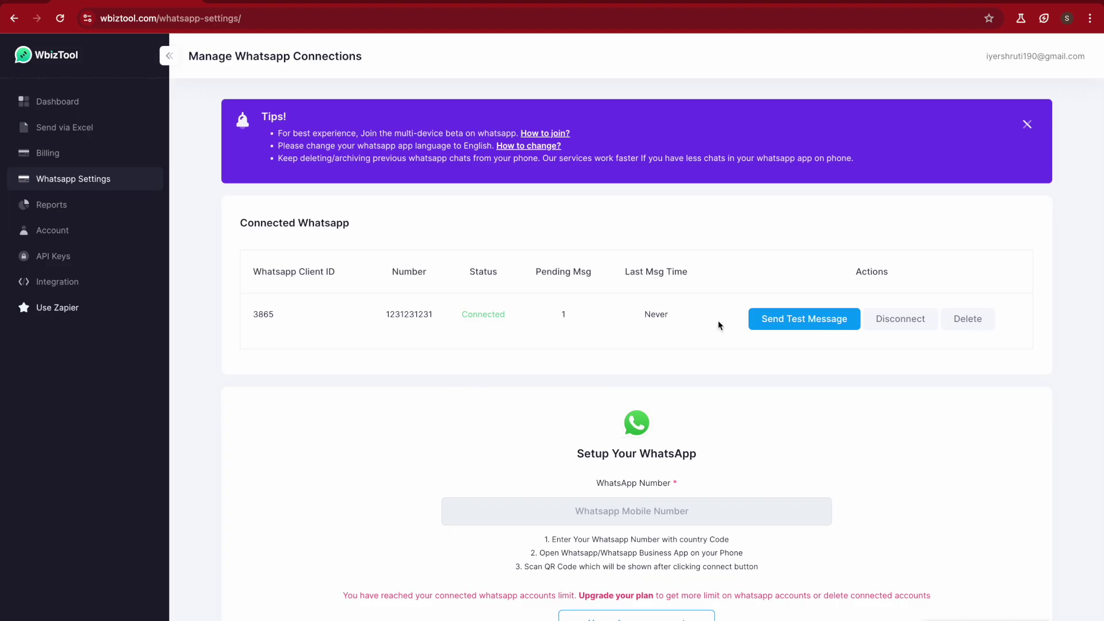
{"action": "left_click", "coordinate": [804, 324]}
{"action": "left_click", "coordinate": [547, 151]}
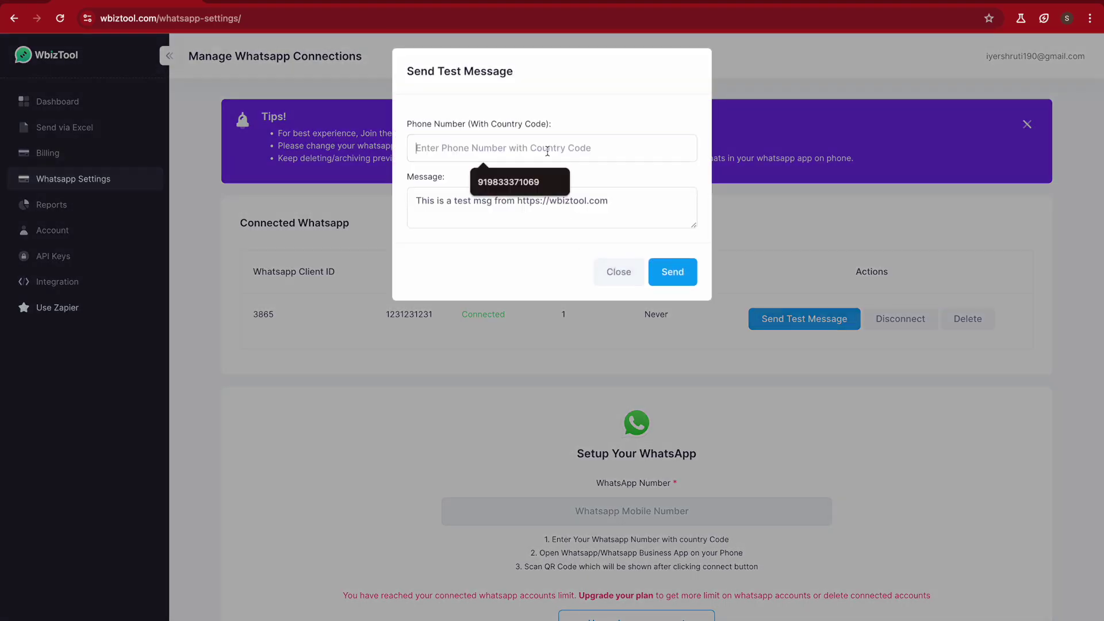
{"action": "left_click", "coordinate": [562, 184]}
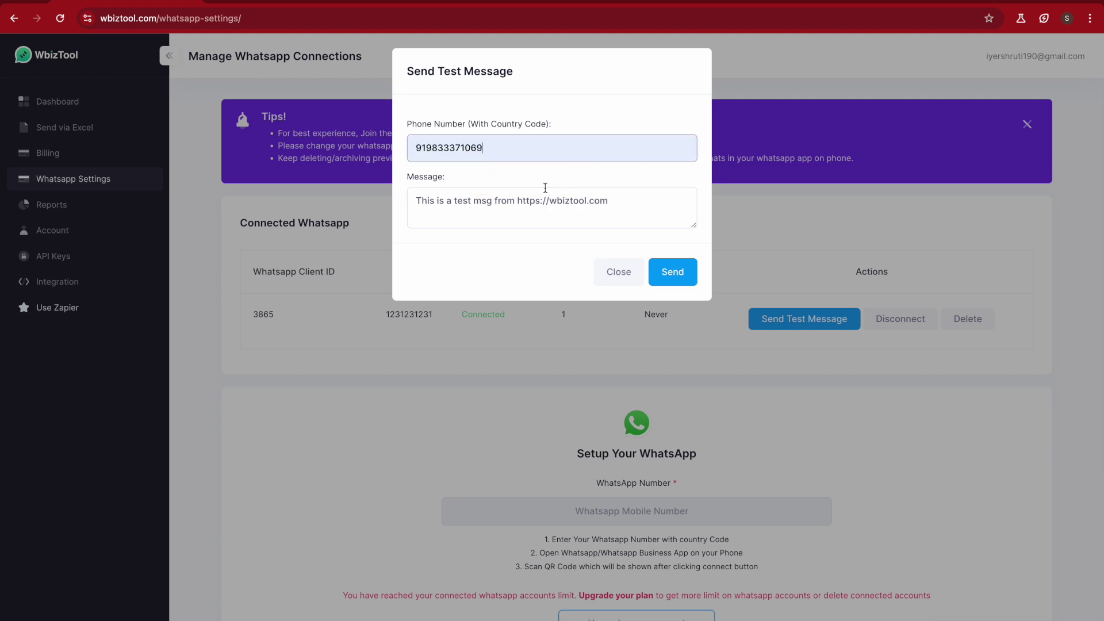
{"action": "left_click", "coordinate": [667, 273]}
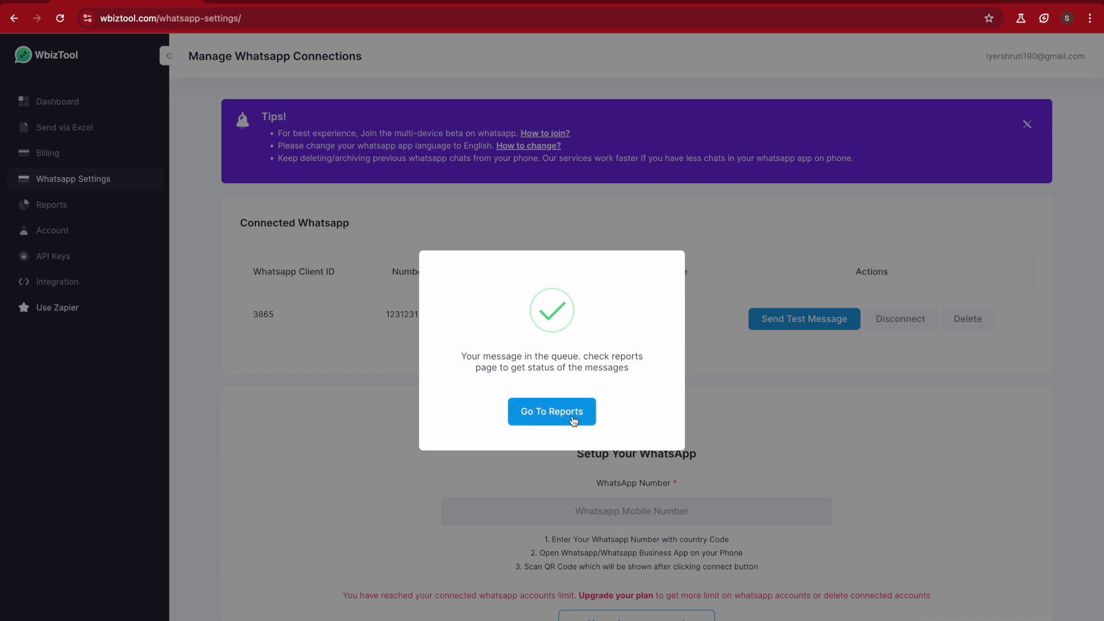
Review the pending test messages in Reports and select the newest recipient number.
{"action": "left_click", "coordinate": [570, 423]}
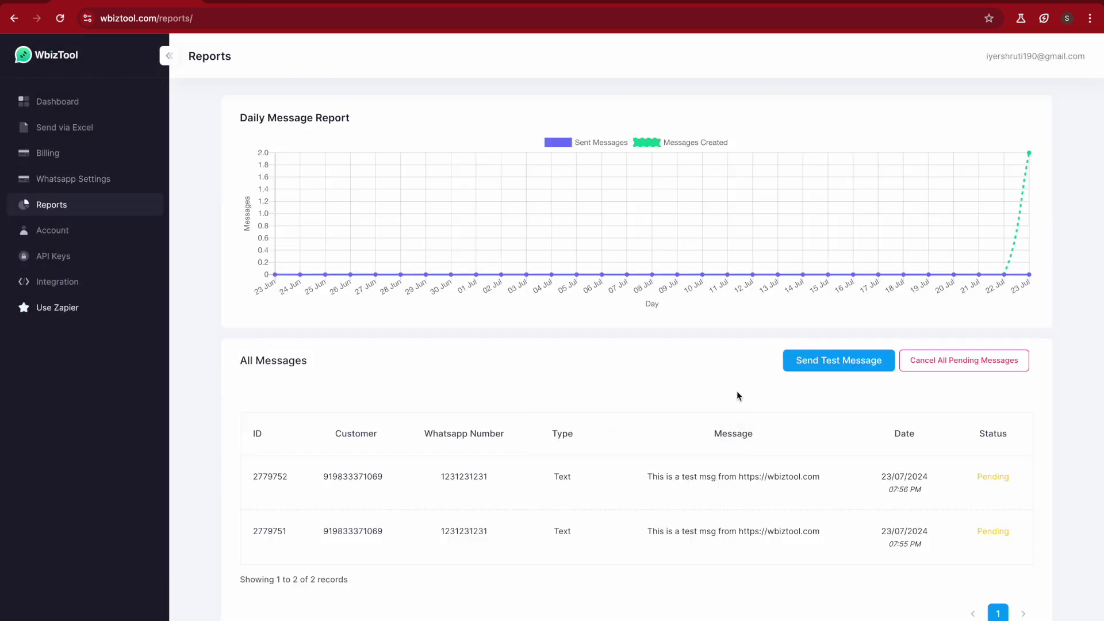
{"action": "double_click", "coordinate": [572, 481]}
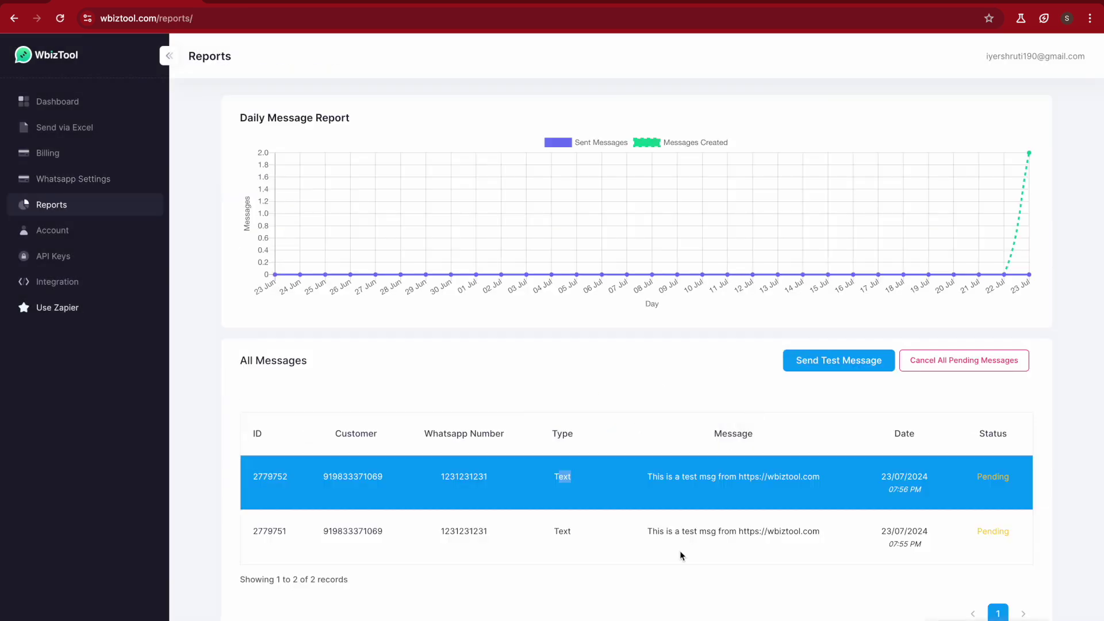
{"action": "left_click", "coordinate": [601, 538]}
{"action": "left_click_drag", "start_coordinate": [372, 476], "coordinate": [327, 476]}
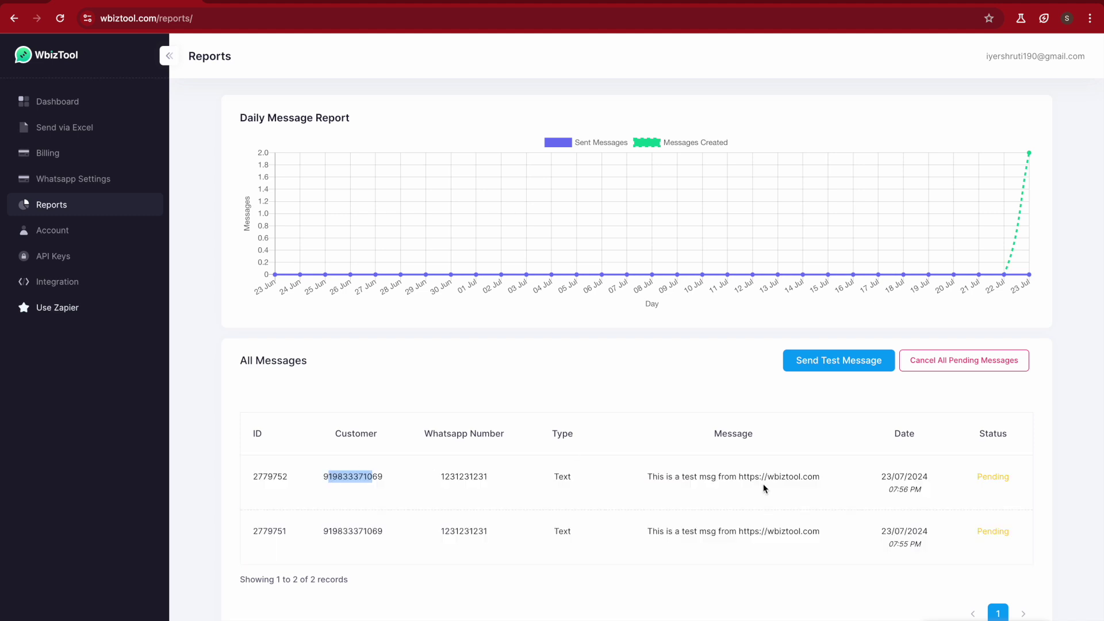
Send a second test message with custom text to the suggested number.
{"action": "left_click", "coordinate": [855, 363]}
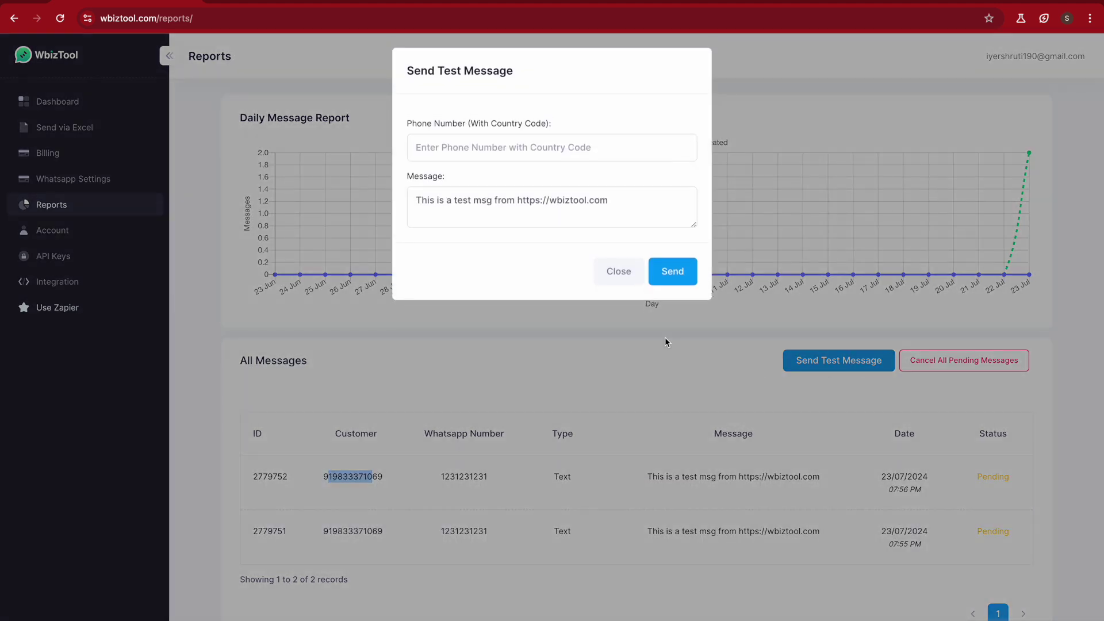
{"action": "triple_click", "coordinate": [514, 200]}
{"action": "type", "text": "My Message"}
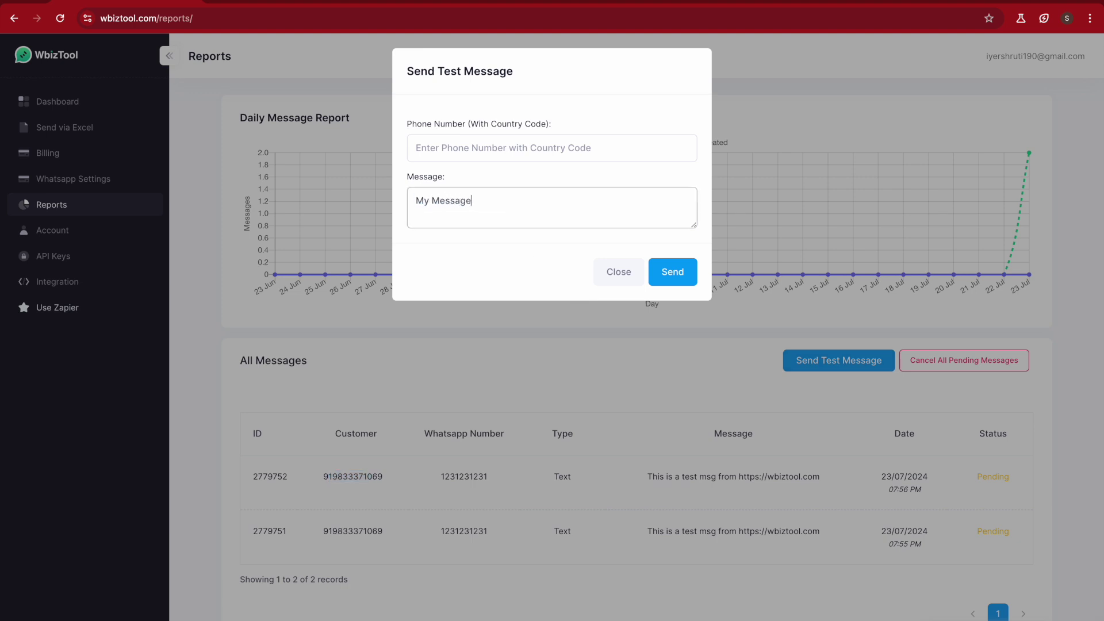
{"action": "left_click", "coordinate": [500, 142]}
{"action": "left_click", "coordinate": [506, 179]}
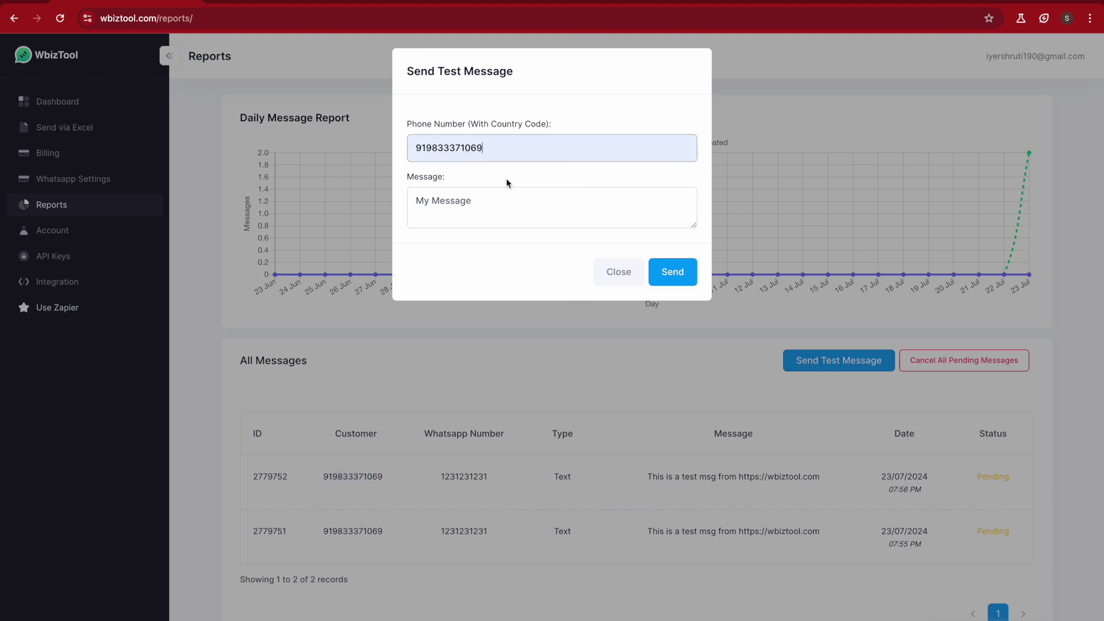
{"action": "left_click", "coordinate": [678, 271]}
Check the new message in Reports, then open the integration documentation.
{"action": "left_click", "coordinate": [542, 416]}
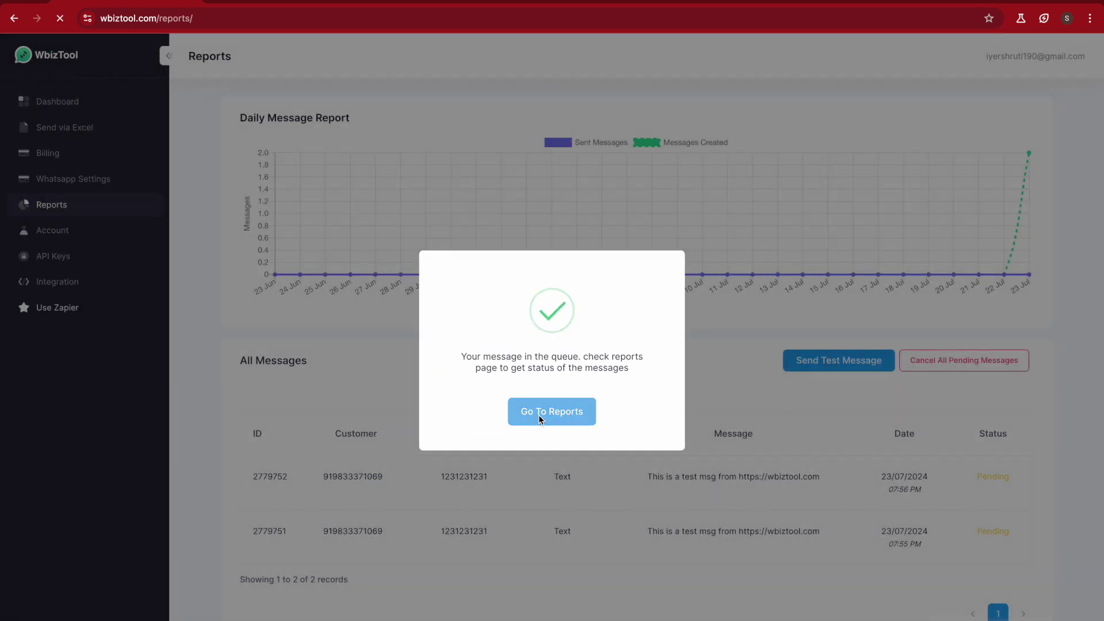
{"action": "double_click", "coordinate": [734, 476]}
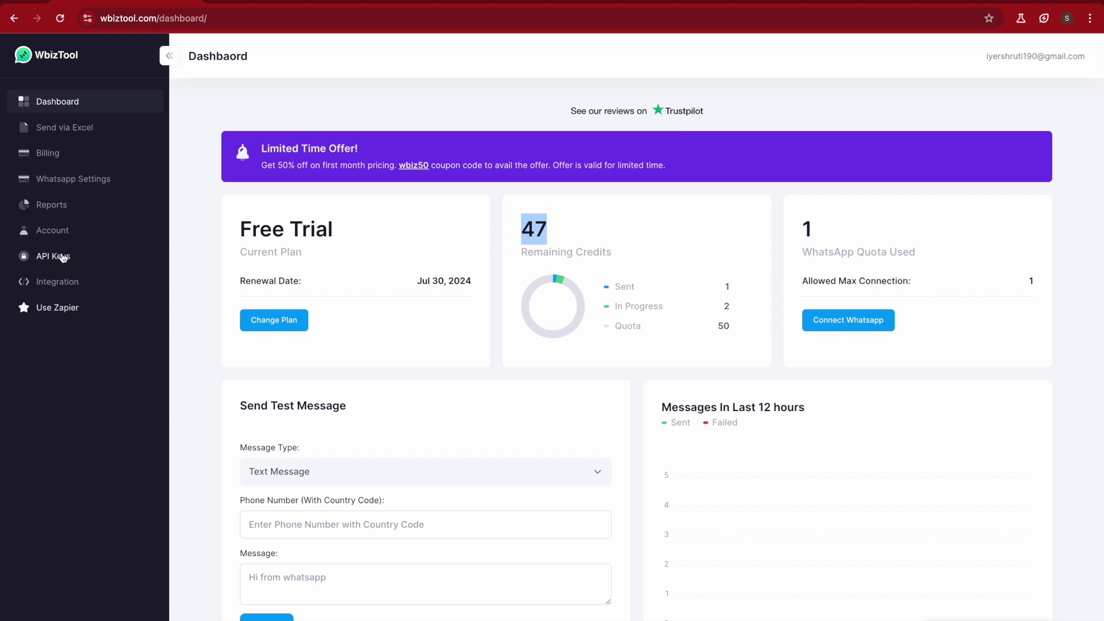
{"action": "left_click", "coordinate": [57, 281]}
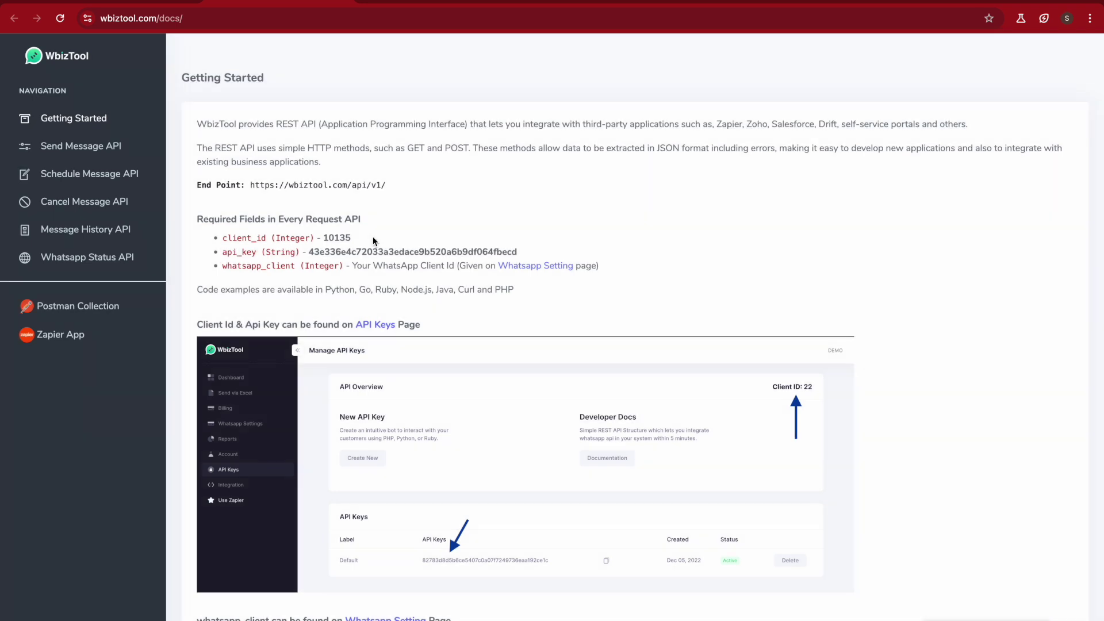
Open the Send Message API docs and view the PHP and Ruby samples.
{"action": "left_click_drag", "start_coordinate": [360, 250], "coordinate": [446, 252]}
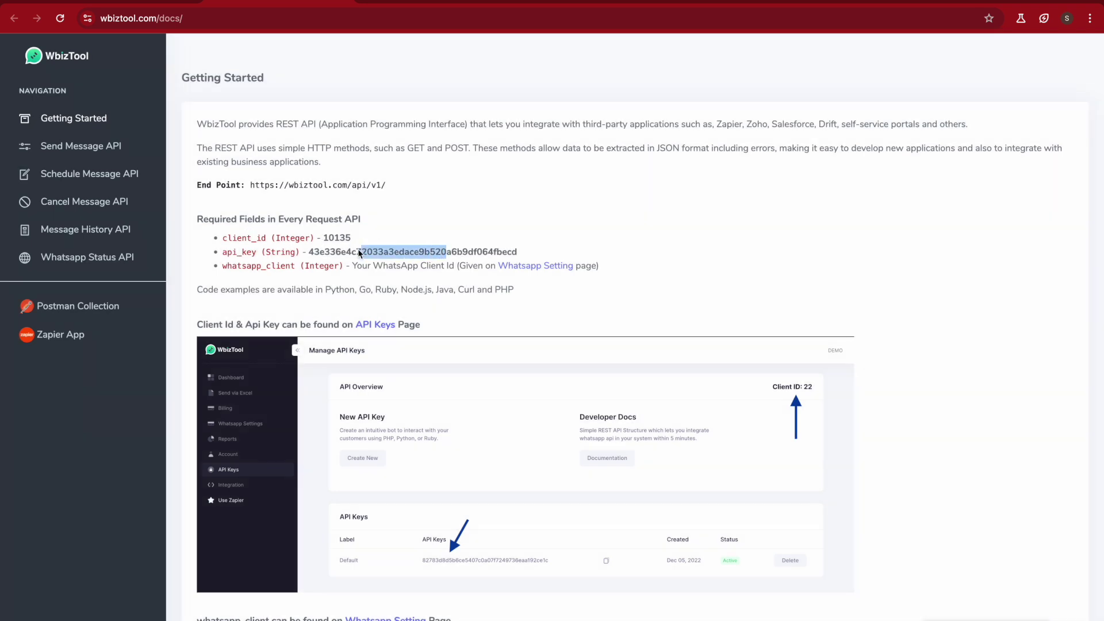
{"action": "left_click", "coordinate": [104, 147]}
{"action": "scroll", "coordinate": [322, 285], "scroll_direction": "down", "scroll_amount": 2}
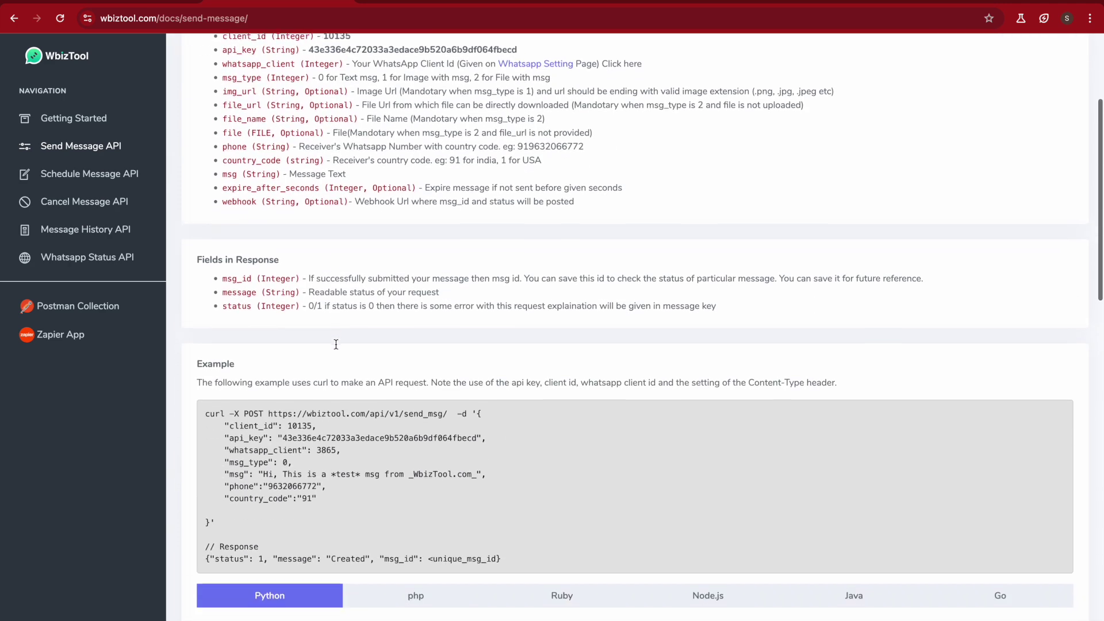
{"action": "scroll", "coordinate": [284, 363], "scroll_direction": "down", "scroll_amount": 2}
{"action": "scroll", "coordinate": [284, 358], "scroll_direction": "down", "scroll_amount": 1}
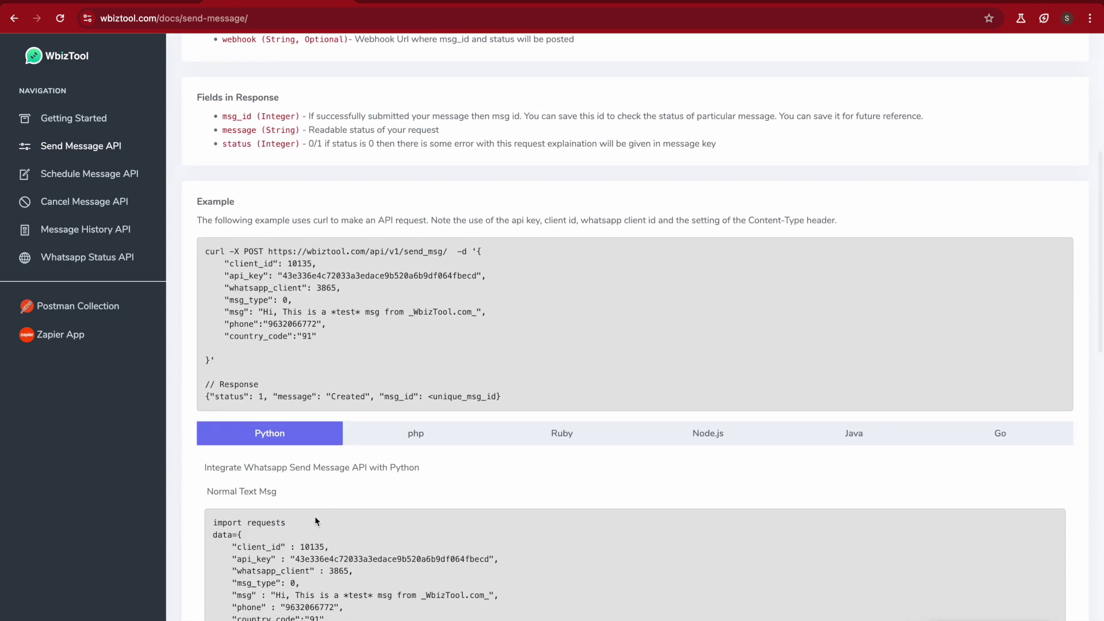
{"action": "scroll", "coordinate": [345, 431], "scroll_direction": "down", "scroll_amount": 2}
{"action": "left_click", "coordinate": [388, 328]}
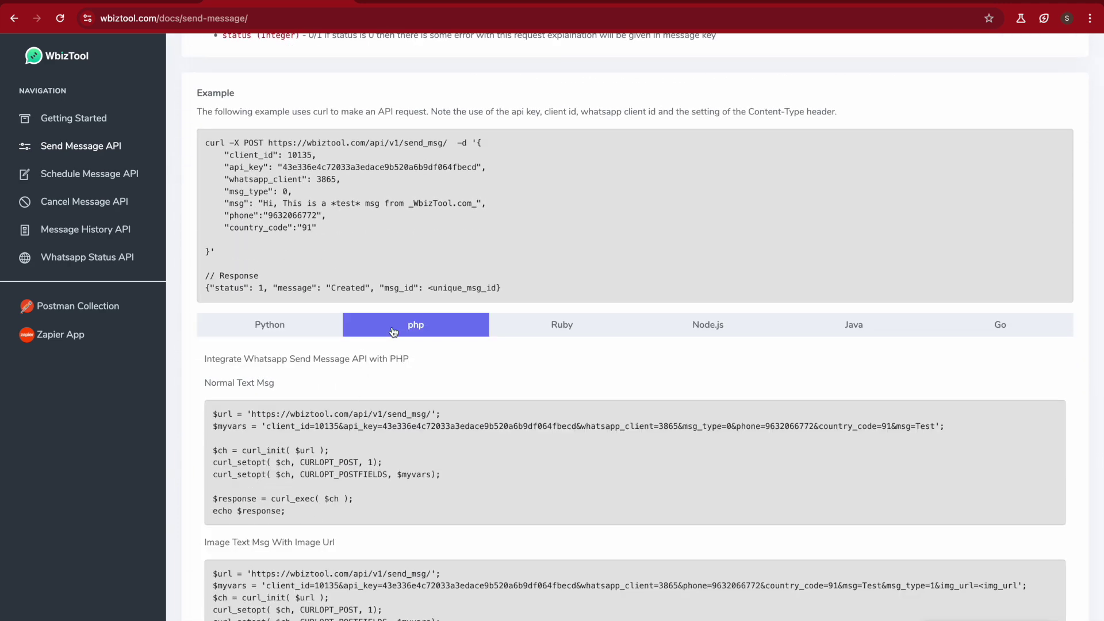
{"action": "left_click", "coordinate": [533, 328]}
View the Node.js, Java and Go samples, then select the example curl request.
{"action": "left_click", "coordinate": [714, 346]}
{"action": "left_click", "coordinate": [866, 349]}
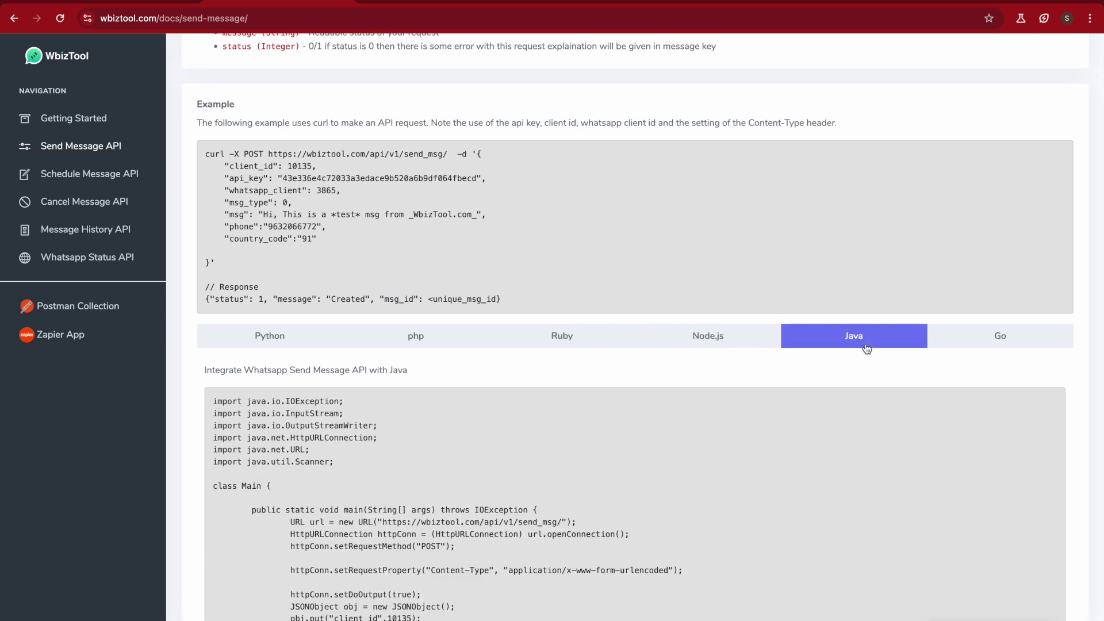
{"action": "left_click", "coordinate": [989, 337]}
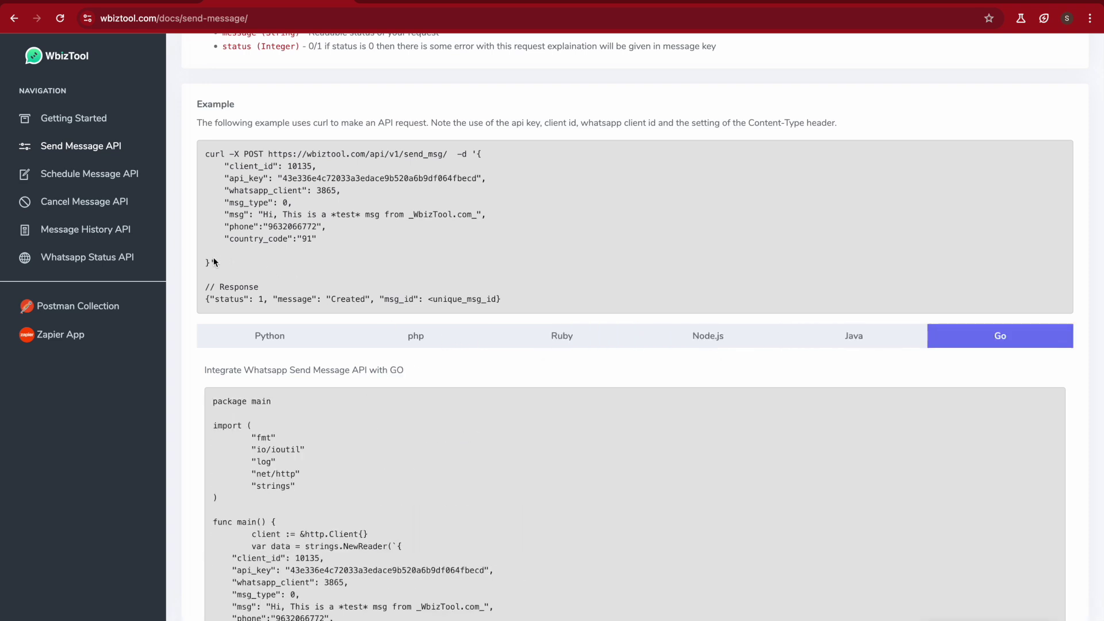
{"action": "left_click_drag", "start_coordinate": [214, 262], "coordinate": [205, 154]}
{"action": "key", "text": "super+c"}
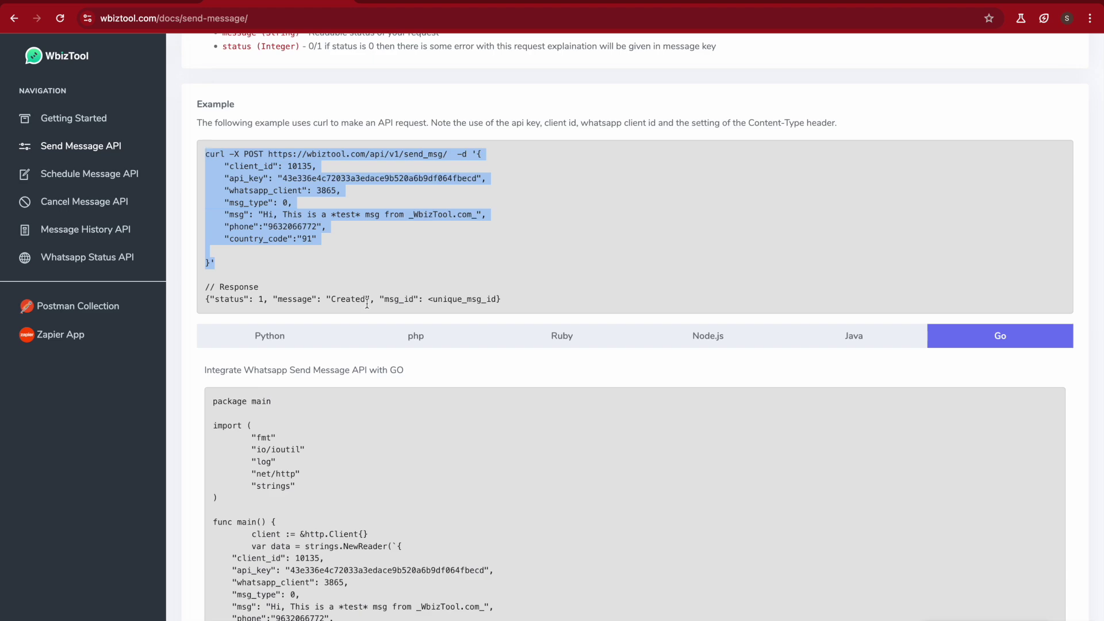
{"action": "key", "text": "super+Tab"}
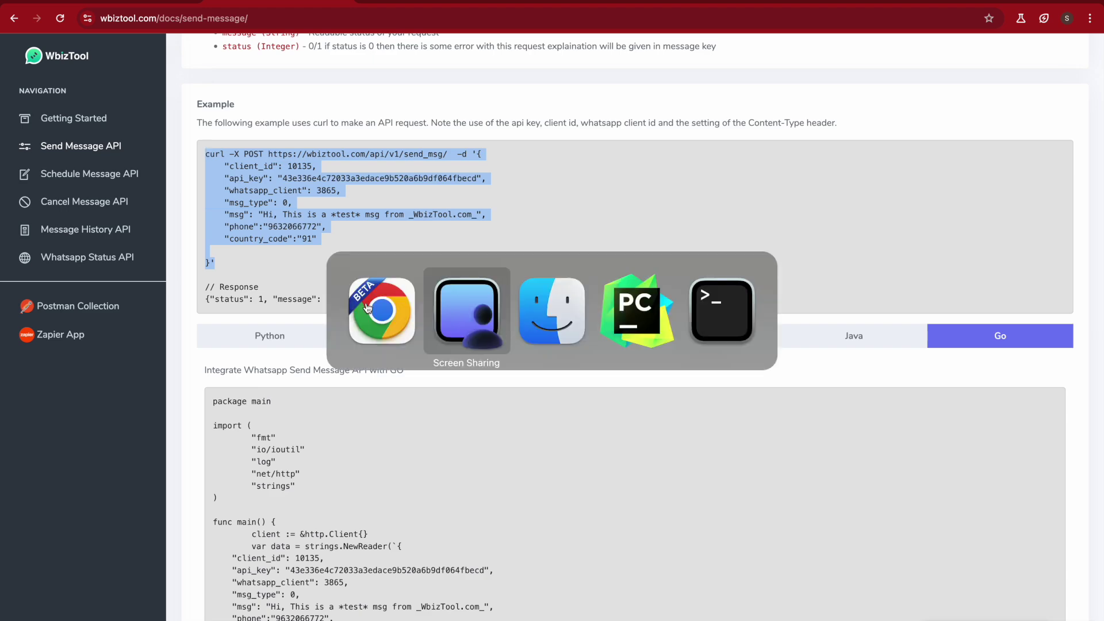
Run the copied curl request in a new Terminal shell, returning message ID 2779754.
{"action": "key", "text": "super+Tab"}
{"action": "key", "text": "super+Tab"}
{"action": "key", "text": "super+Tab"}
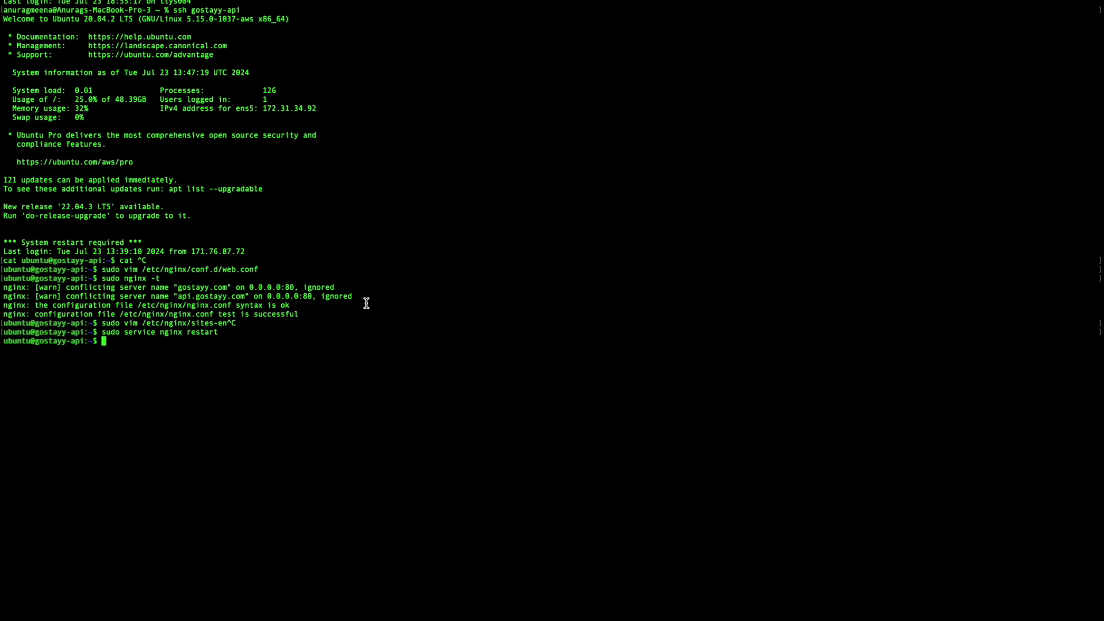
{"action": "key", "text": "super+n"}
{"action": "key", "text": "super+v"}
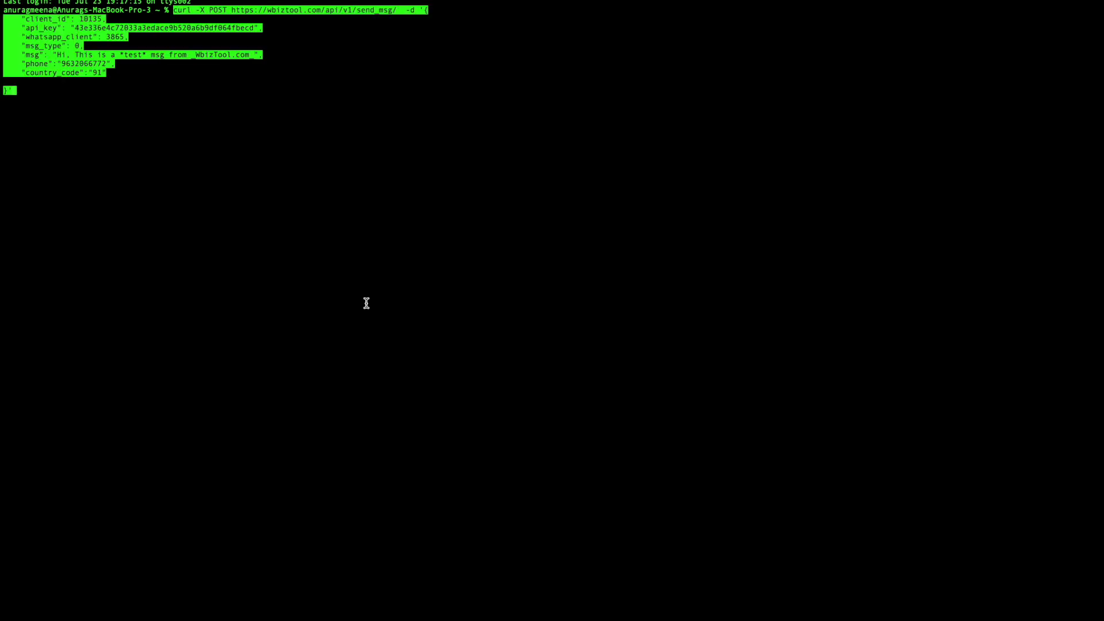
{"action": "key", "text": "Return"}
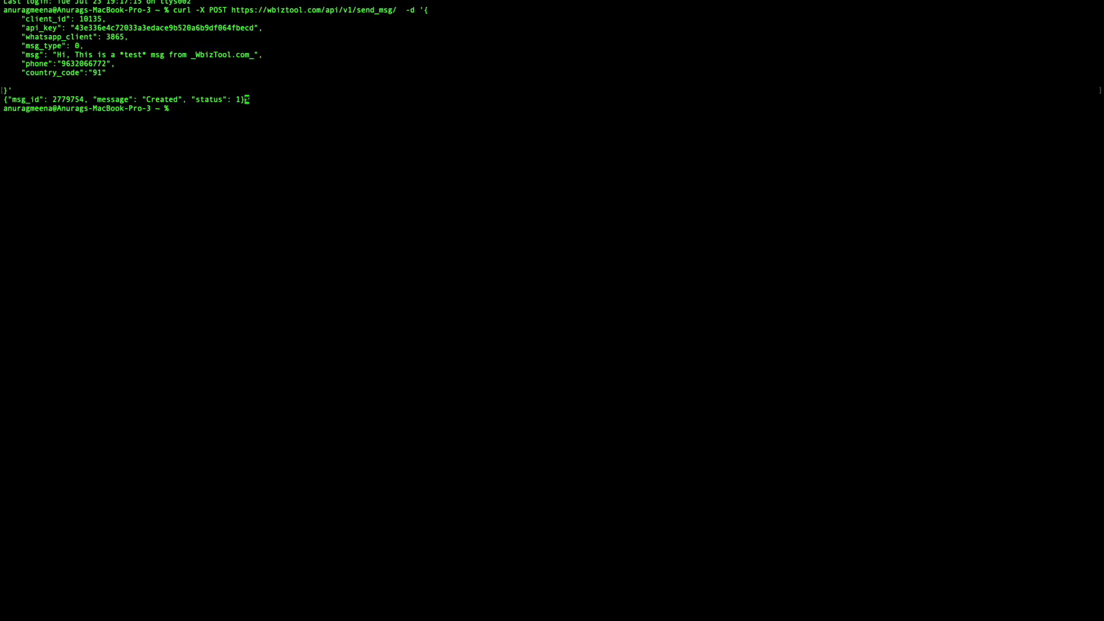
{"action": "left_click_drag", "start_coordinate": [262, 100], "coordinate": [3, 98]}
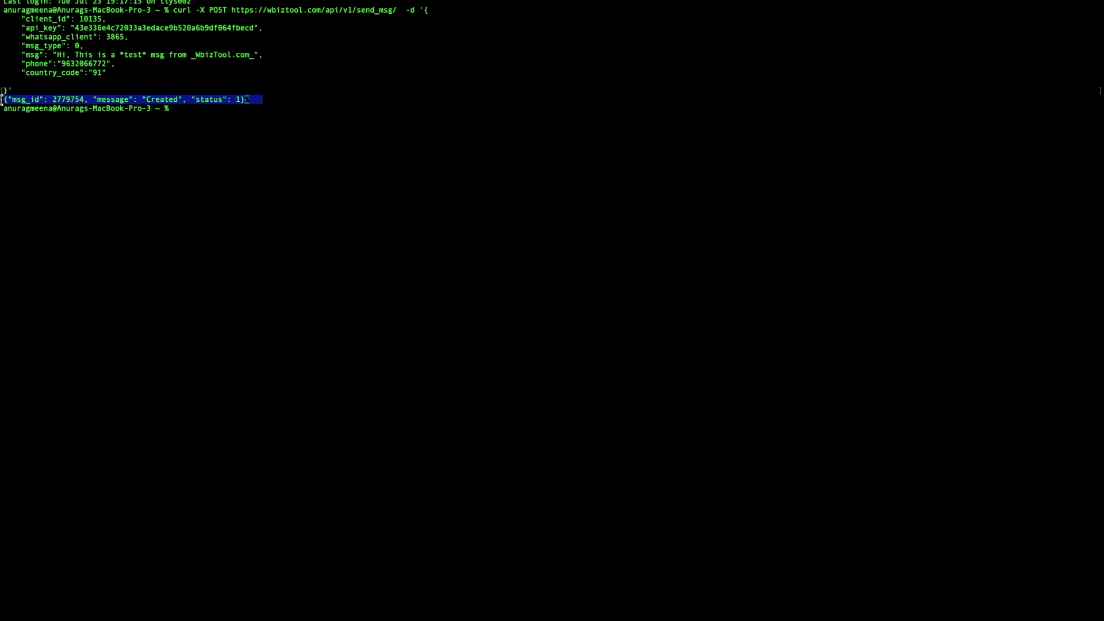
{"action": "double_click", "coordinate": [74, 99]}
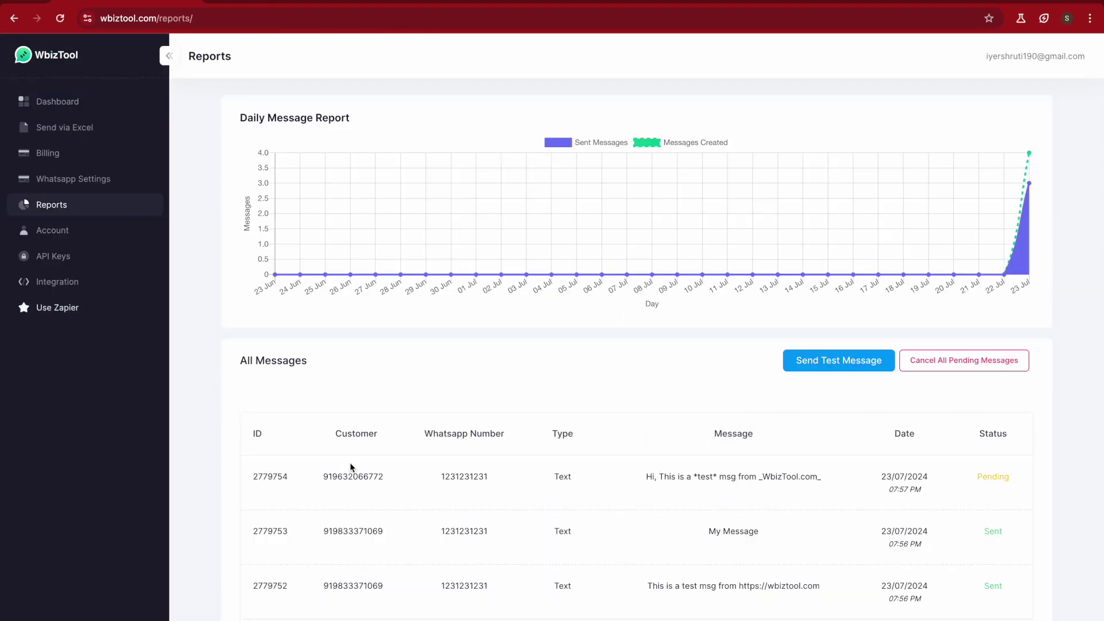
{"action": "scroll", "coordinate": [350, 465], "scroll_direction": "down", "scroll_amount": 2}
Check message 2779754's pending row in Reports, then view the Dashboard's 46 remaining credits.
{"action": "double_click", "coordinate": [727, 336]}
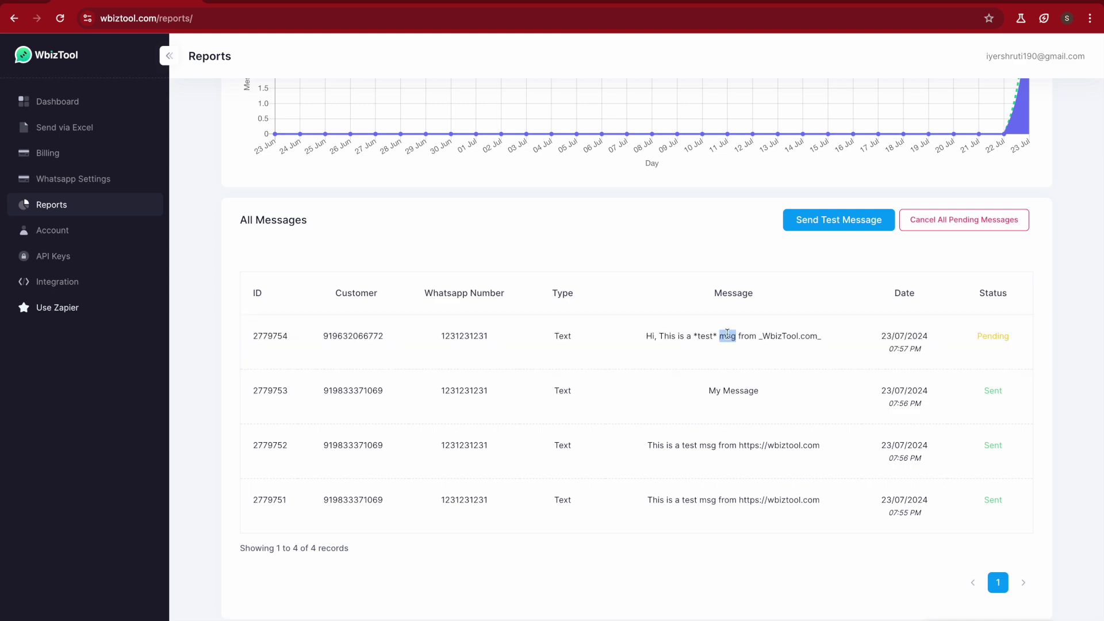
{"action": "double_click", "coordinate": [352, 337]}
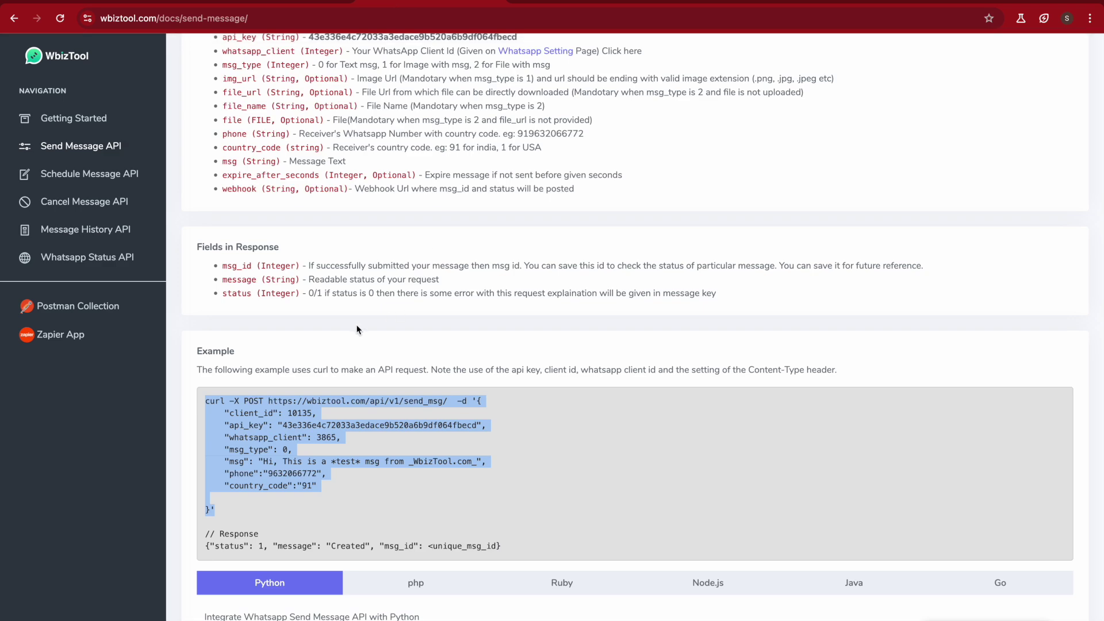
{"action": "left_click", "coordinate": [349, 471]}
{"action": "double_click", "coordinate": [293, 473]}
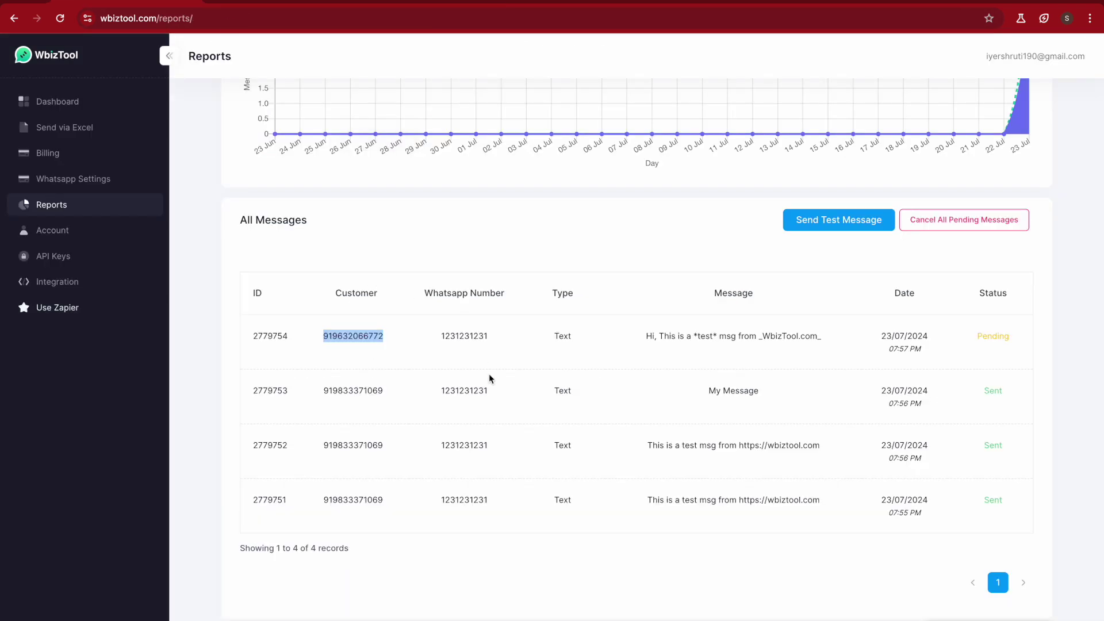
{"action": "scroll", "coordinate": [489, 379], "scroll_direction": "up", "scroll_amount": 3}
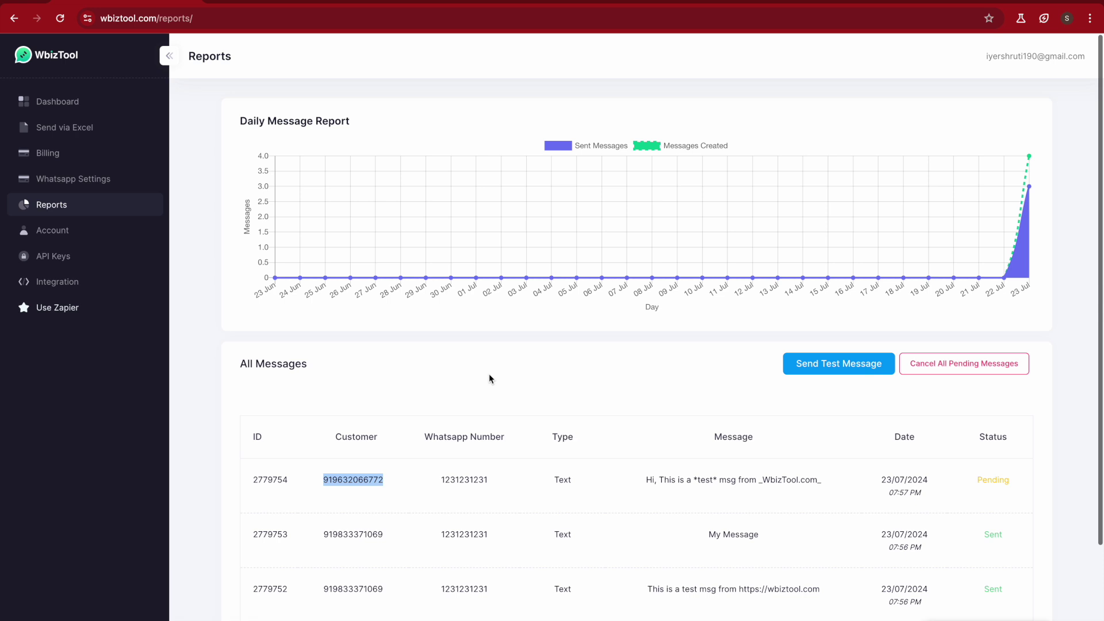
{"action": "left_click", "coordinate": [86, 102]}
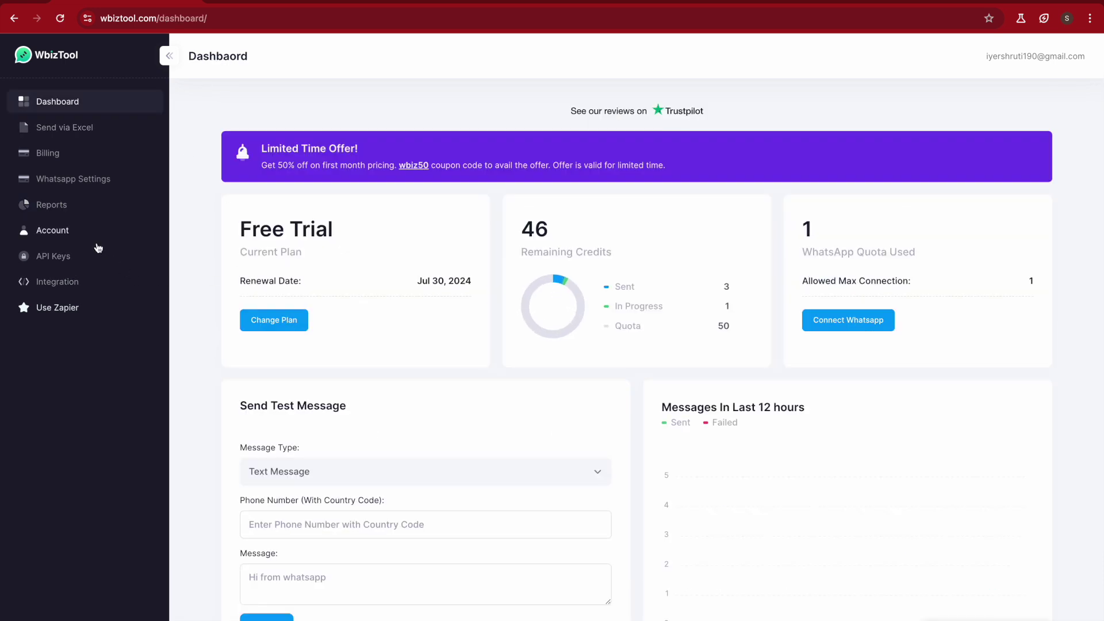